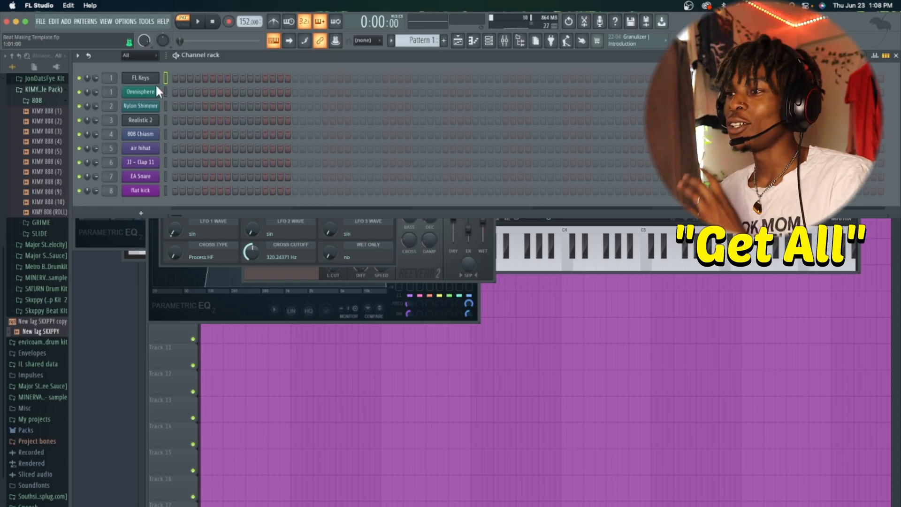
# - Open the Nylon Shimmer channel's FLEX instrument and download the free Essential Guitars pack
pyautogui.click(140, 124)
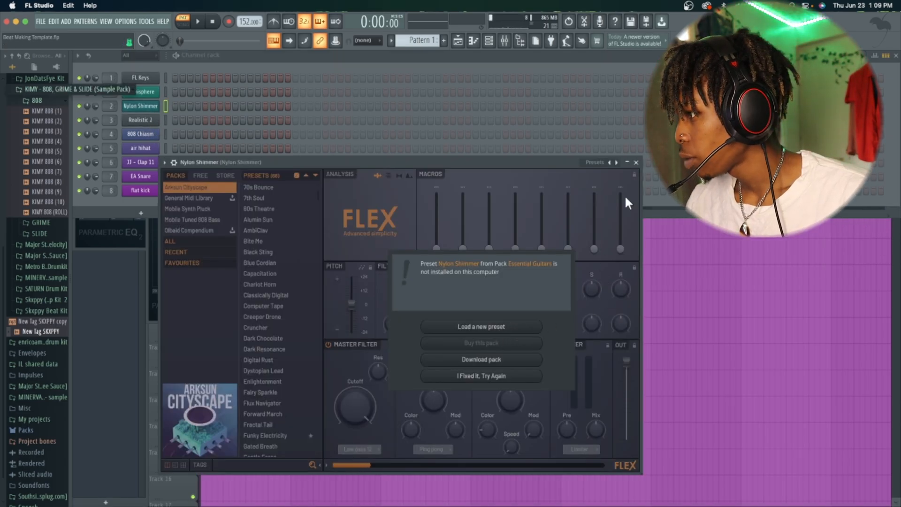
pyautogui.moveTo(459, 162); pyautogui.dragTo(507, 57)
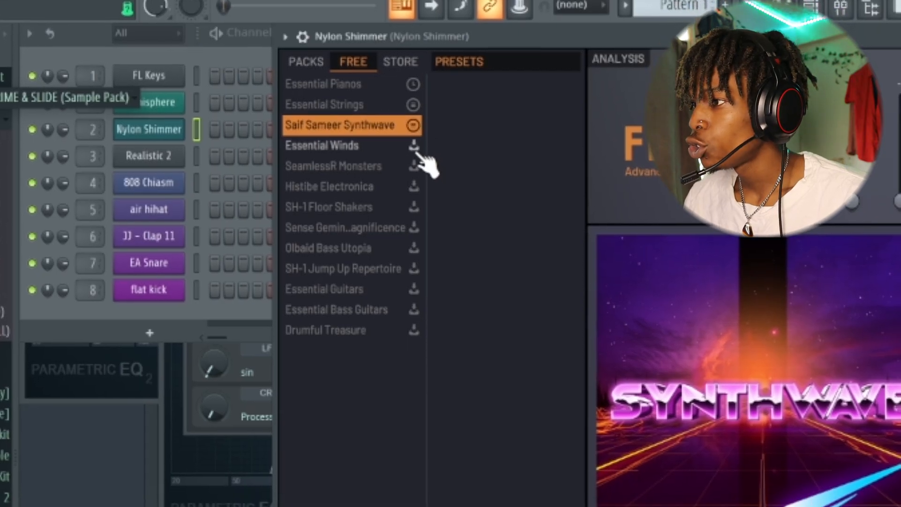
pyautogui.press('Down')
pyautogui.press('Down')
pyautogui.click(412, 266)
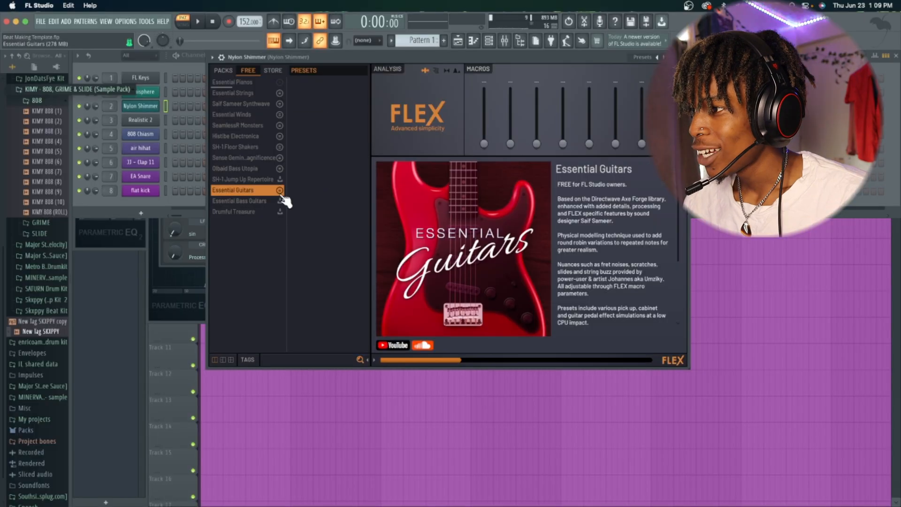
# - Browse the free FLEX packs down to Drumful Treasure
pyautogui.press('Up')
pyautogui.press('Down')
pyautogui.press('Down')
pyautogui.press('Down')
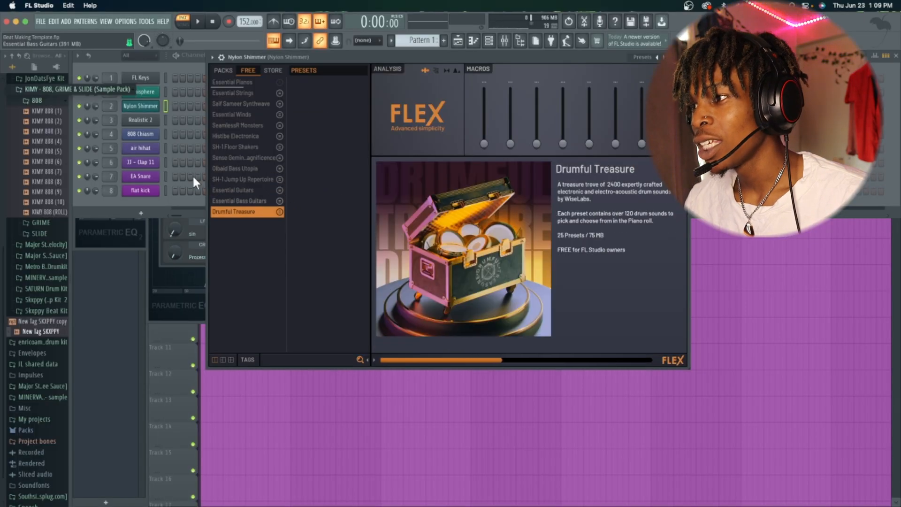
pyautogui.click(176, 199)
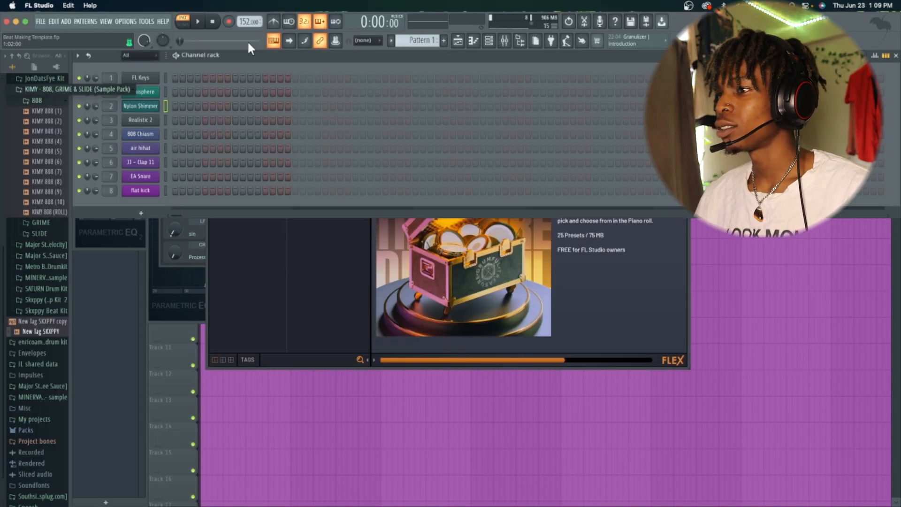
# - Open the FL Keys channel's piano roll
pyautogui.click(143, 78)
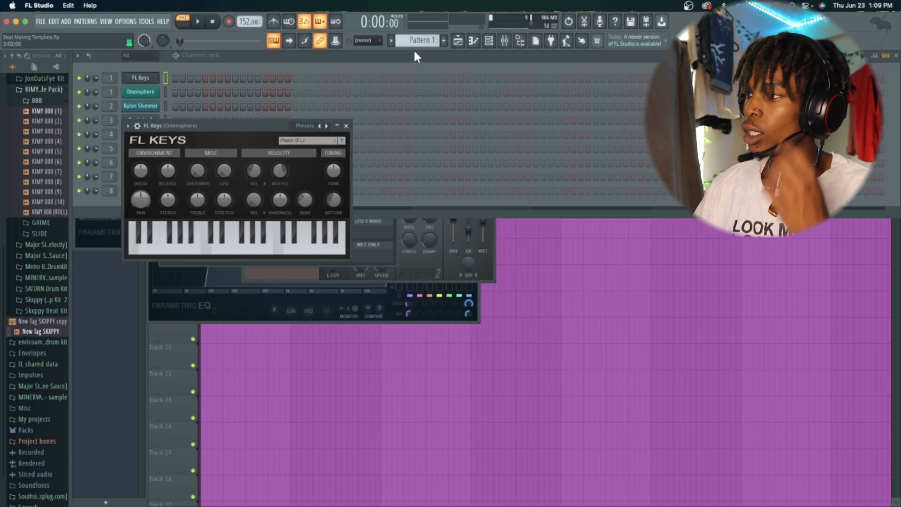
pyautogui.click(475, 42)
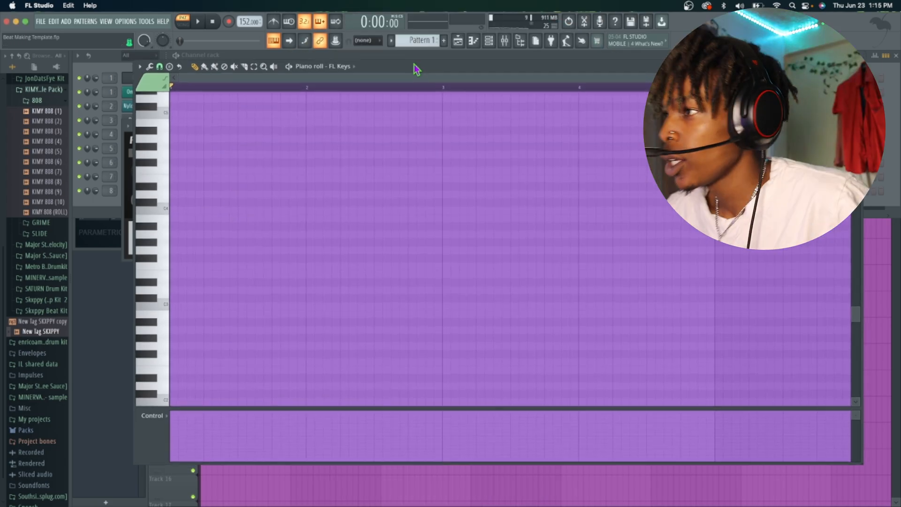
pyautogui.moveTo(417, 69); pyautogui.dragTo(409, 55)
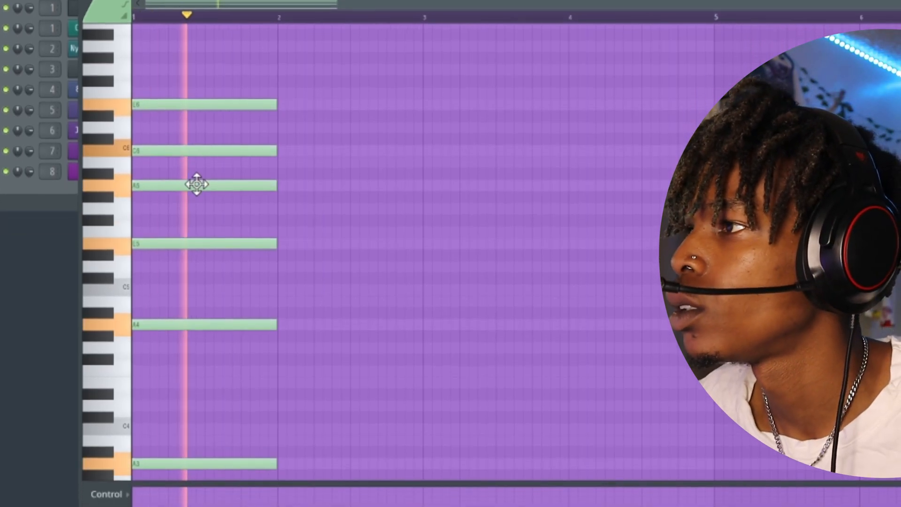
# - Draw the first two chords in the FL Keys piano roll and play them back
pyautogui.rightClick(197, 184)
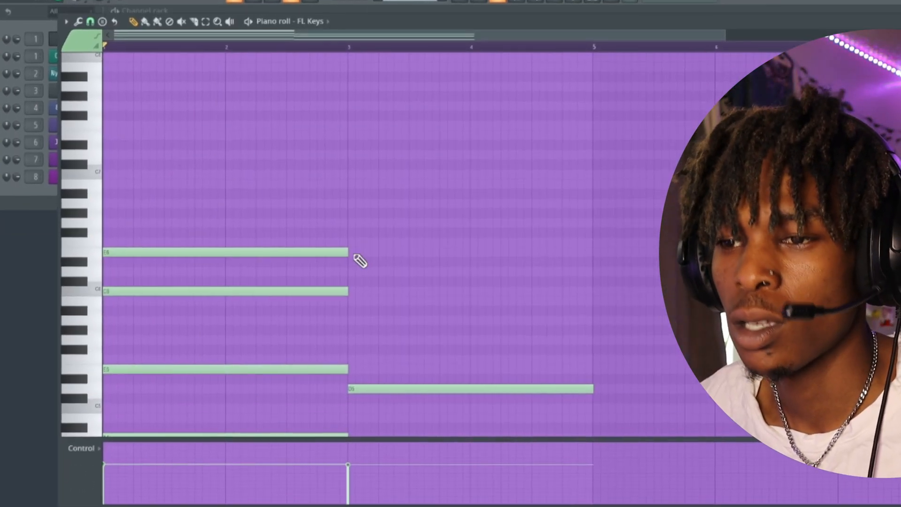
pyautogui.click(353, 270)
pyautogui.click(399, 323)
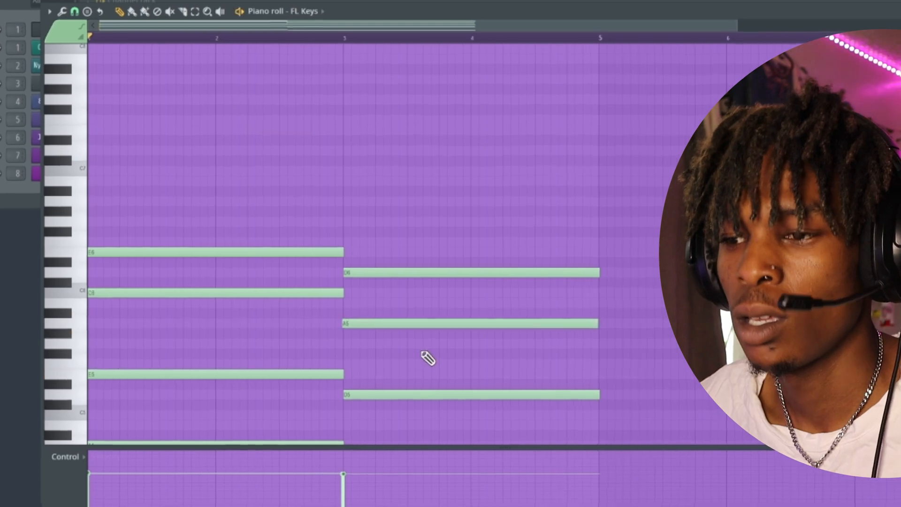
pyautogui.press('space')
# - Add further chords to the FL Keys progression and play it back
pyautogui.moveTo(390, 333); pyautogui.dragTo(362, 306)
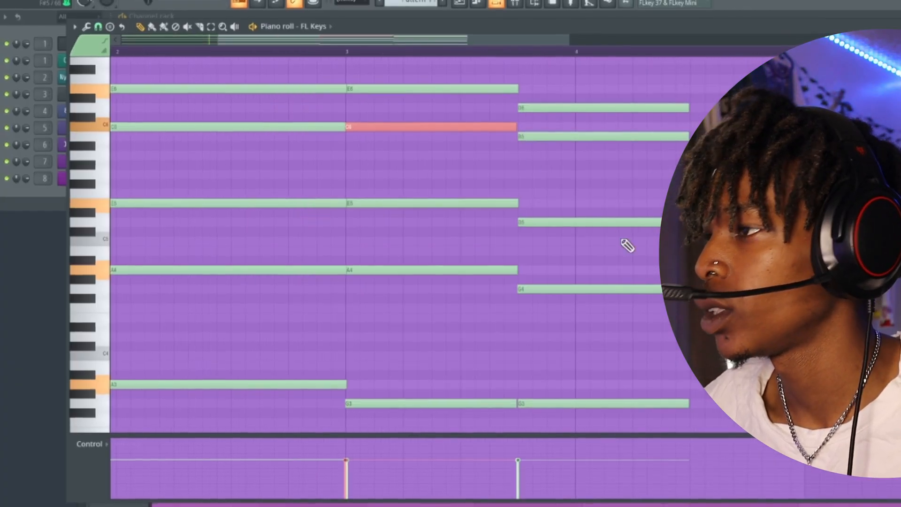
pyautogui.click(685, 379)
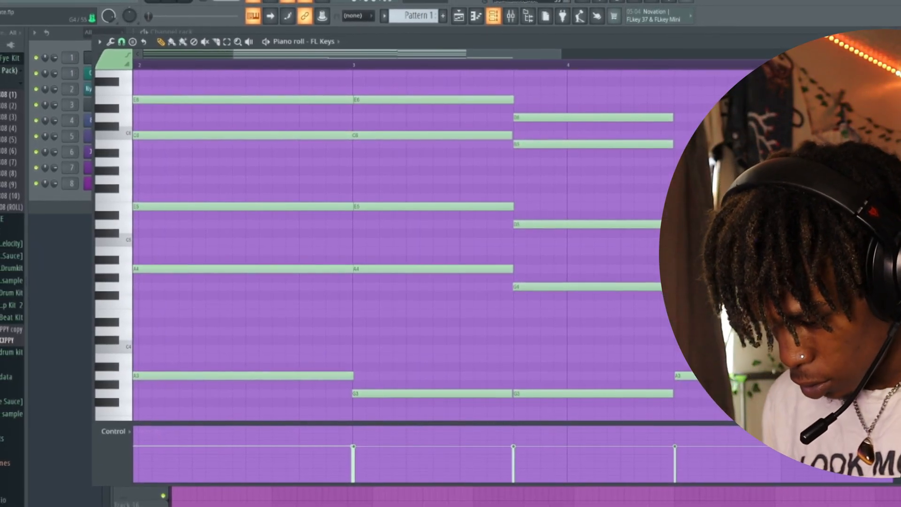
pyautogui.press('space')
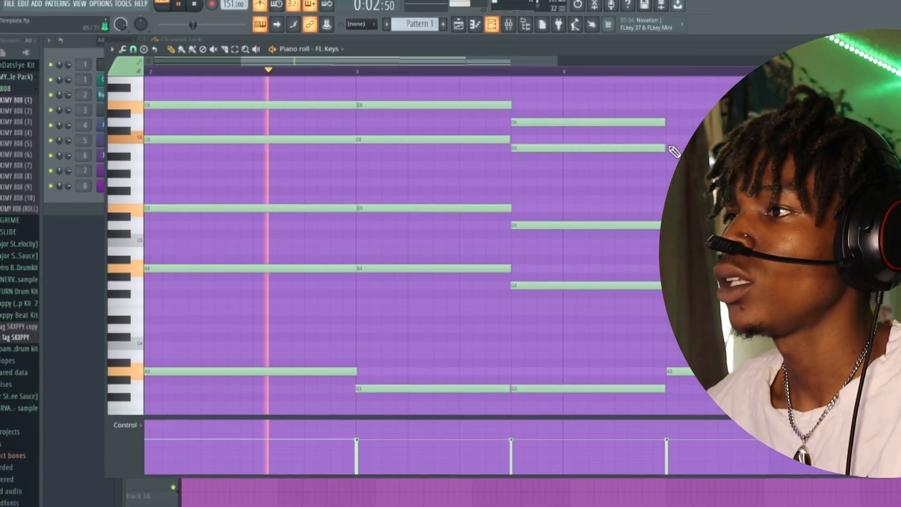
pyautogui.click(671, 148)
pyautogui.click(669, 122)
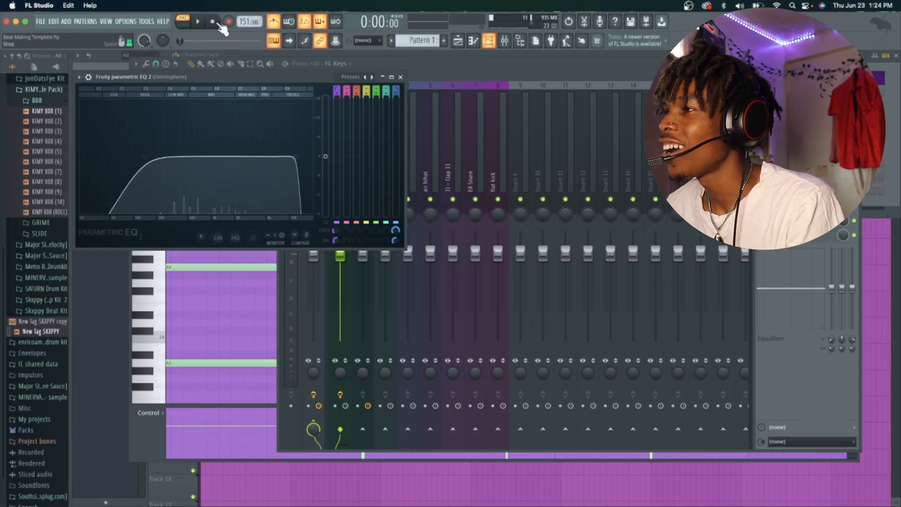
# - Open the playlist and play back the arrangement
pyautogui.click(458, 41)
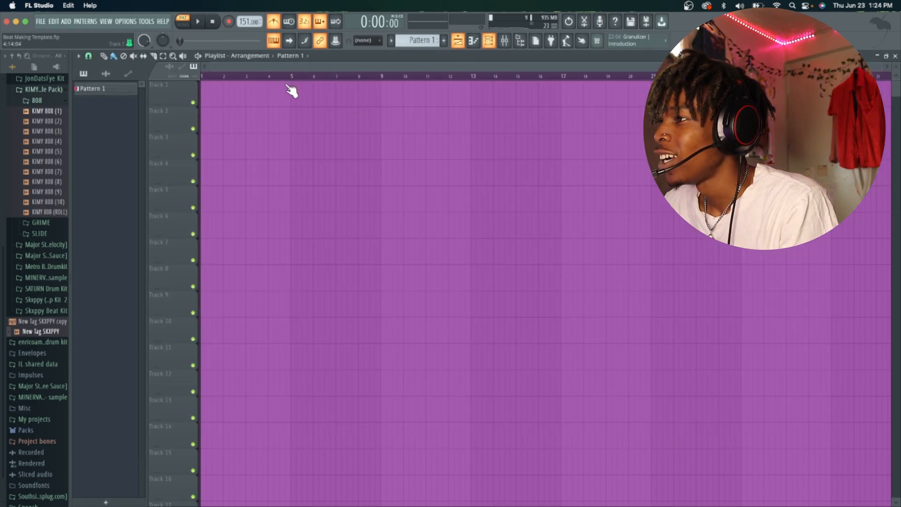
pyautogui.moveTo(314, 98); pyautogui.dragTo(150, 110)
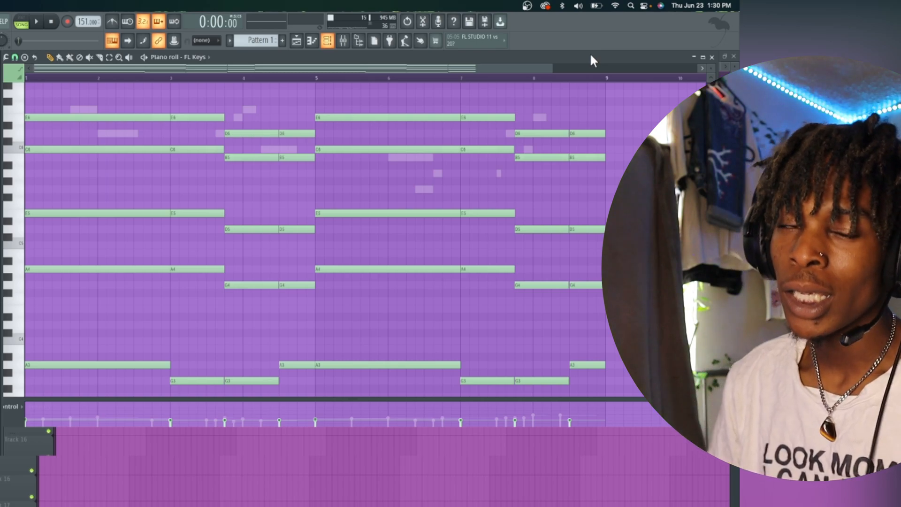
pyautogui.press('space')
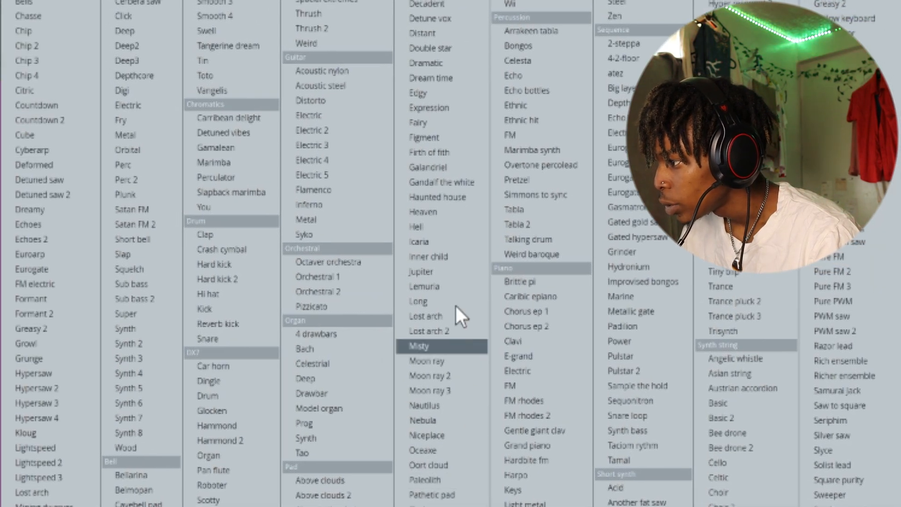
# - Load the Jupiter preset into a new channel and audition it with playback
pyautogui.click(421, 273)
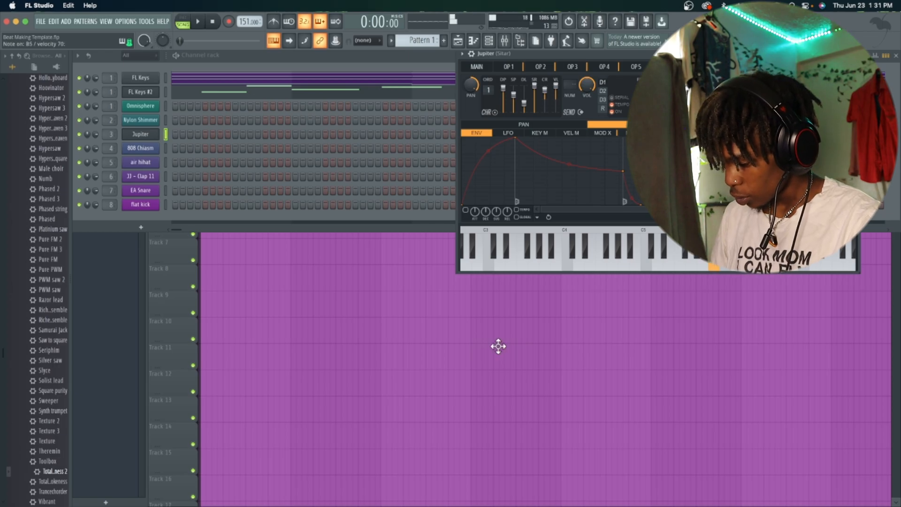
pyautogui.press('space')
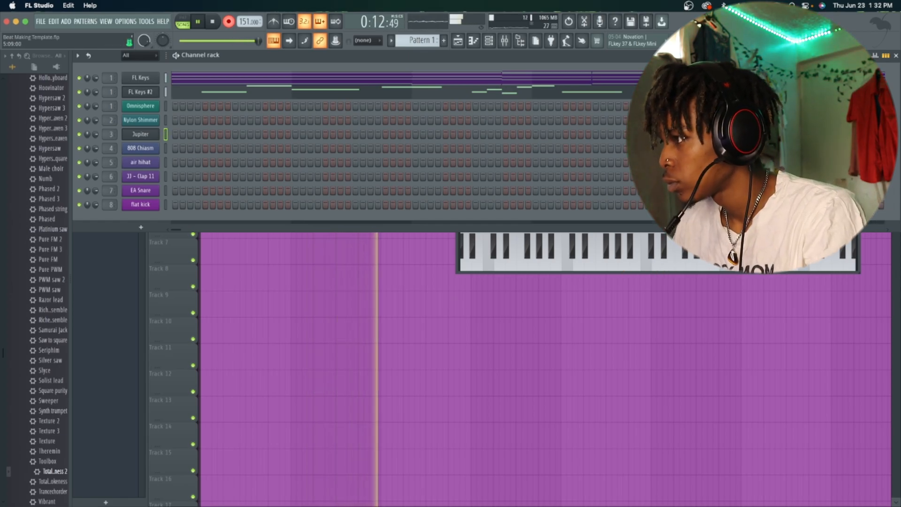
pyautogui.press('space')
# - Open the Sitar mixer track's Parametric EQ 2 and Reeverb 2 effects and adjust the reverb
pyautogui.click(507, 137)
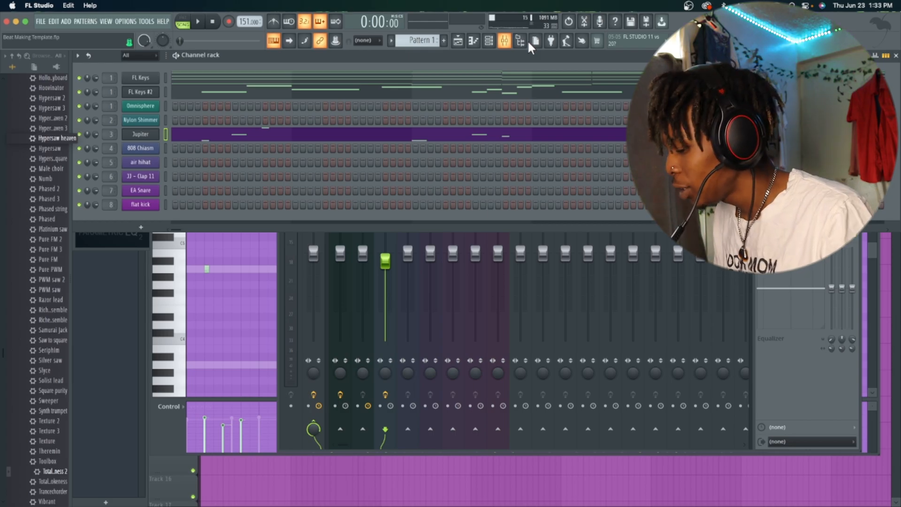
pyautogui.click(141, 134)
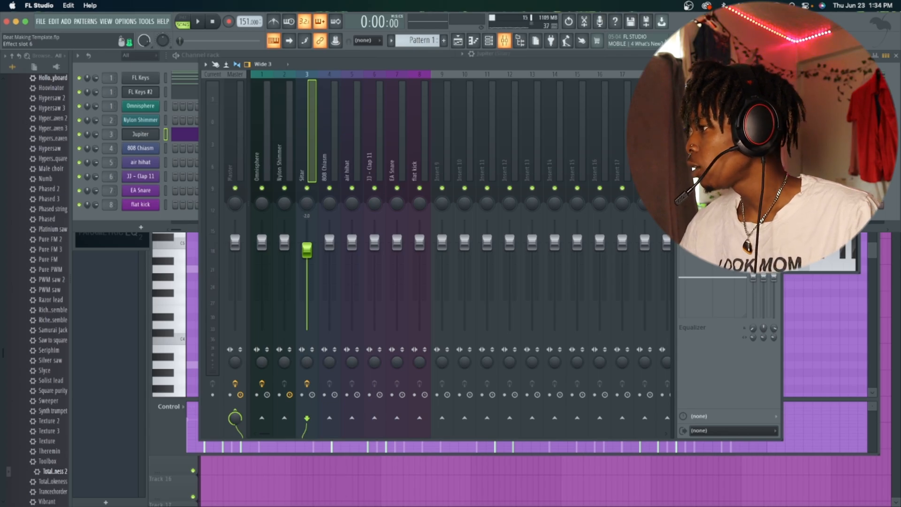
pyautogui.click(722, 93)
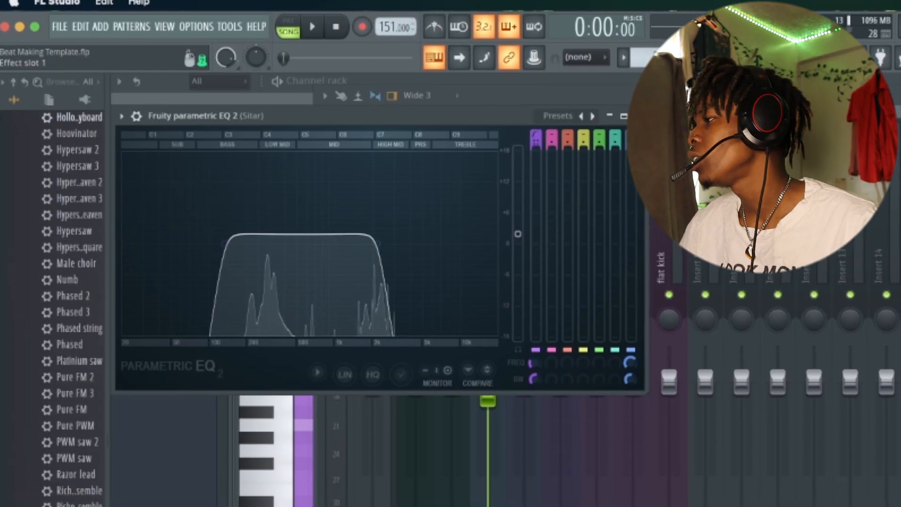
pyautogui.click(892, 141)
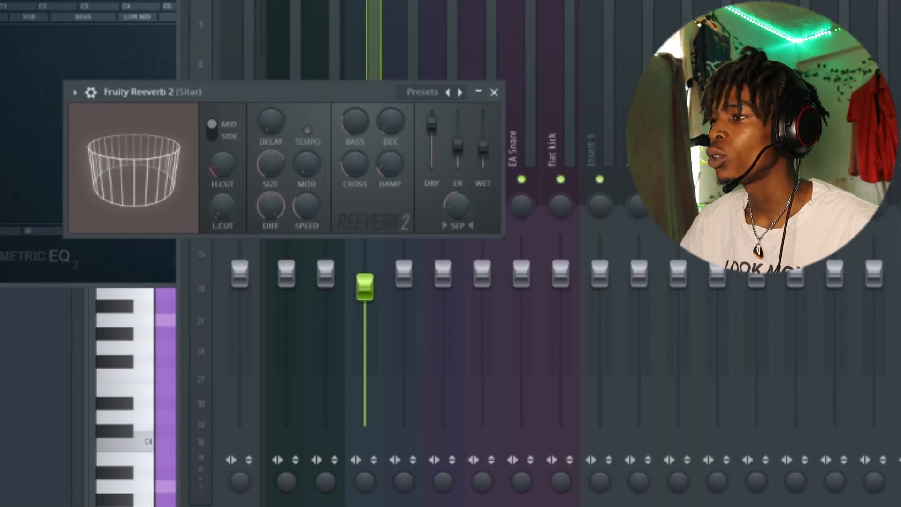
pyautogui.moveTo(282, 107); pyautogui.dragTo(347, 43)
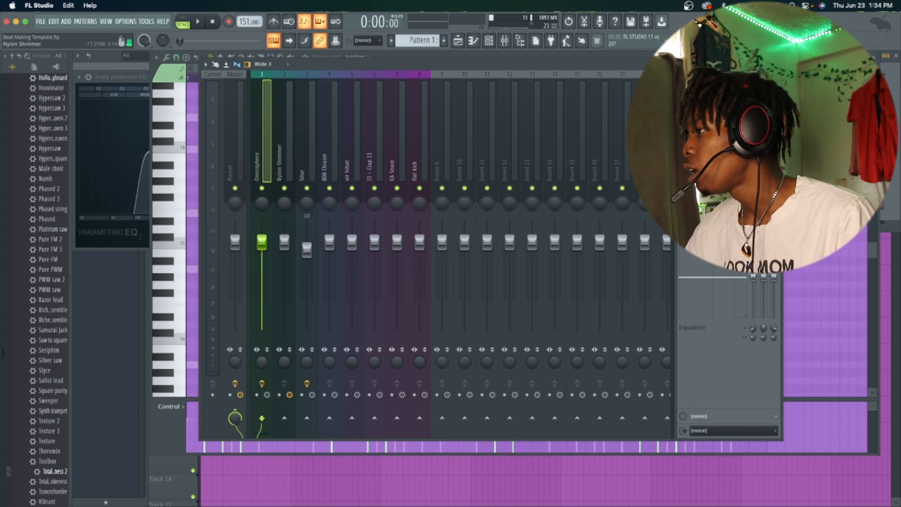
# - Open and tweak the Reeverb 2 on the Omnisphere mixer track
pyautogui.click(718, 101)
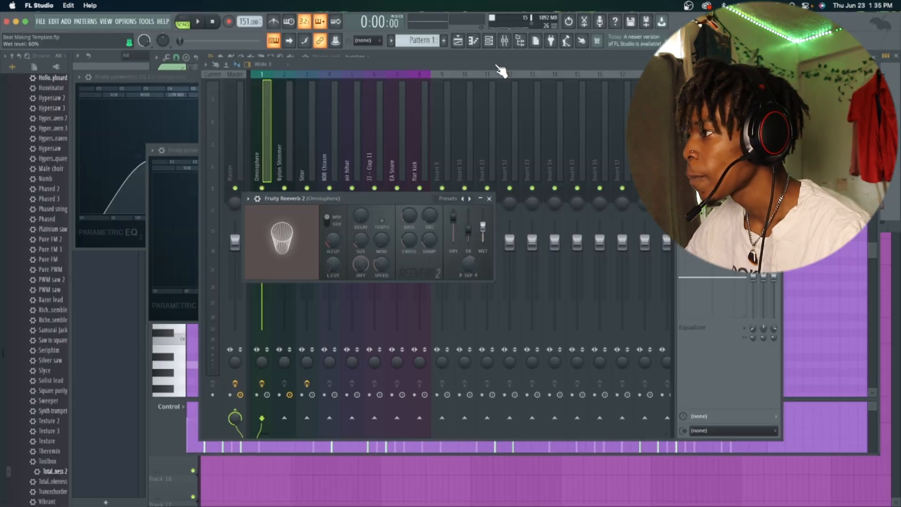
pyautogui.click(498, 66)
pyautogui.click(313, 158)
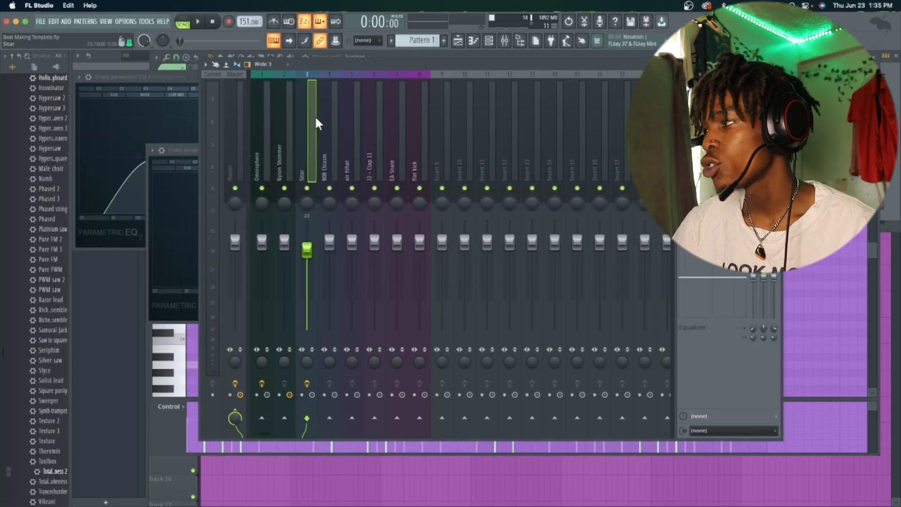
# - Open the Jupiter piano roll and play it back
pyautogui.click(777, 64)
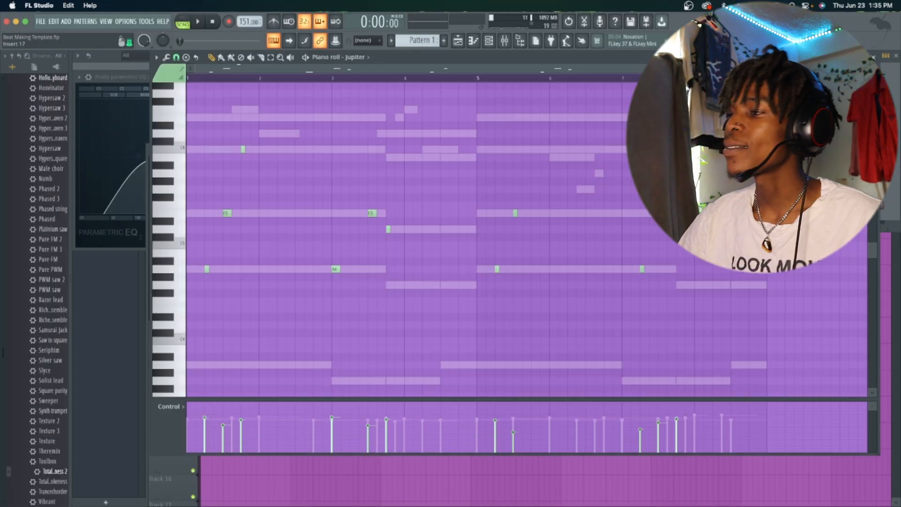
pyautogui.press('space')
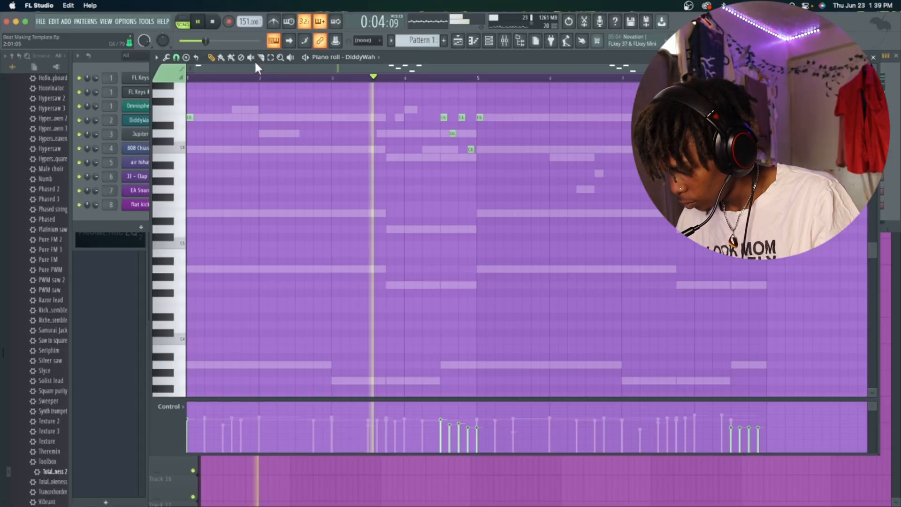
# - Record notes and automation into the DiddyWah piano roll
pyautogui.press('r')
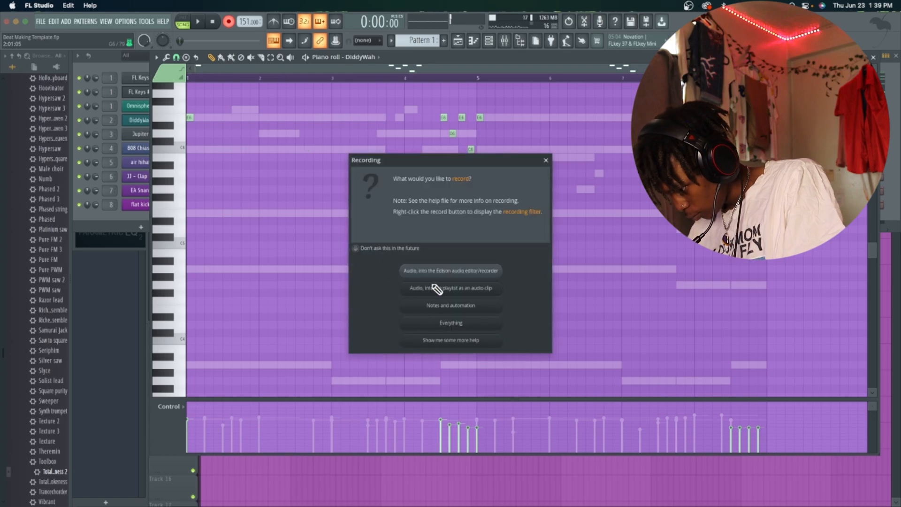
pyautogui.click(452, 307)
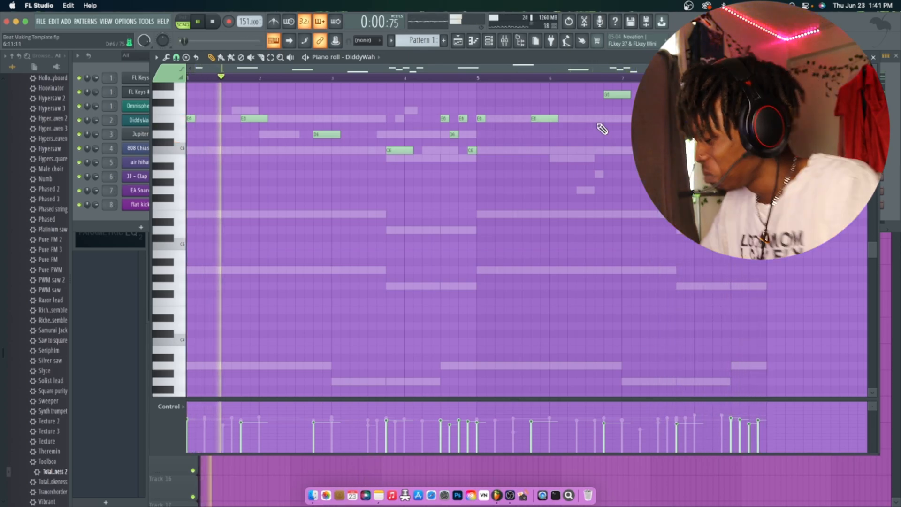
# - Add Fruity Parametric EQ 2 to the Nylon Shimmer mixer track
pyautogui.click(506, 41)
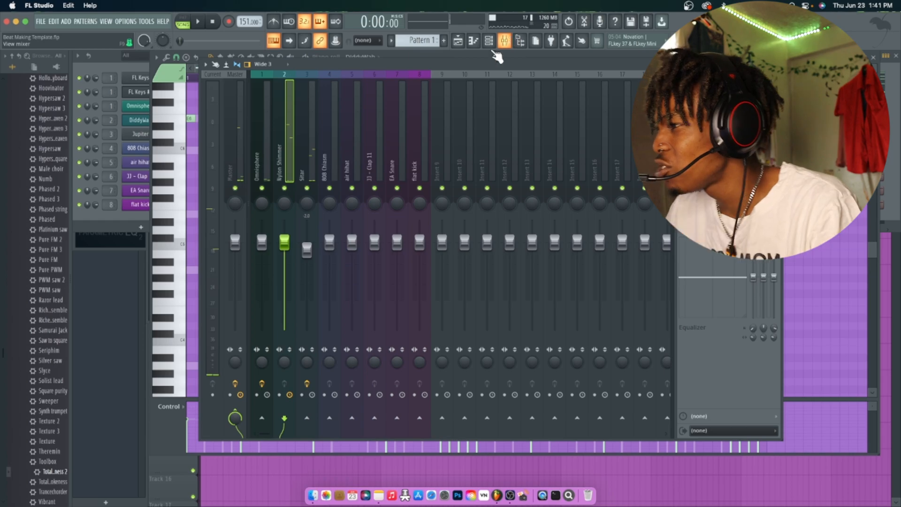
pyautogui.click(684, 90)
pyautogui.moveTo(693, 98)
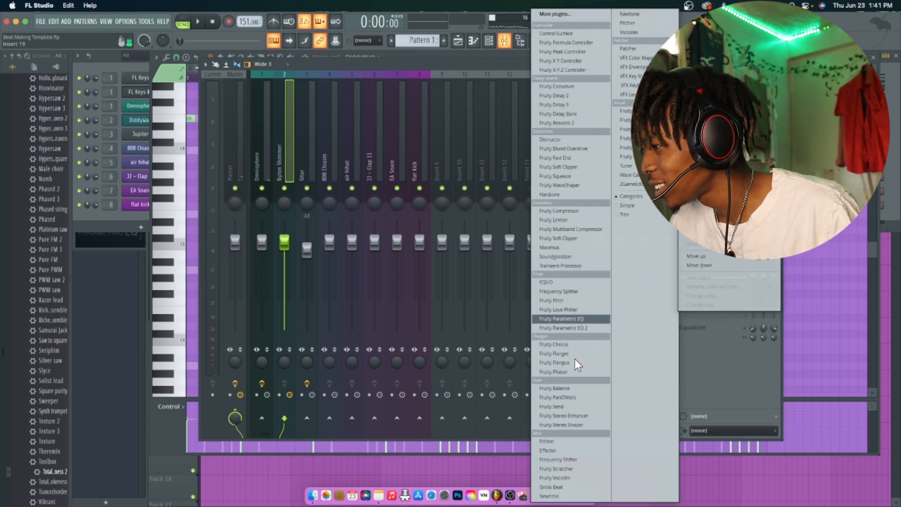
pyautogui.click(572, 329)
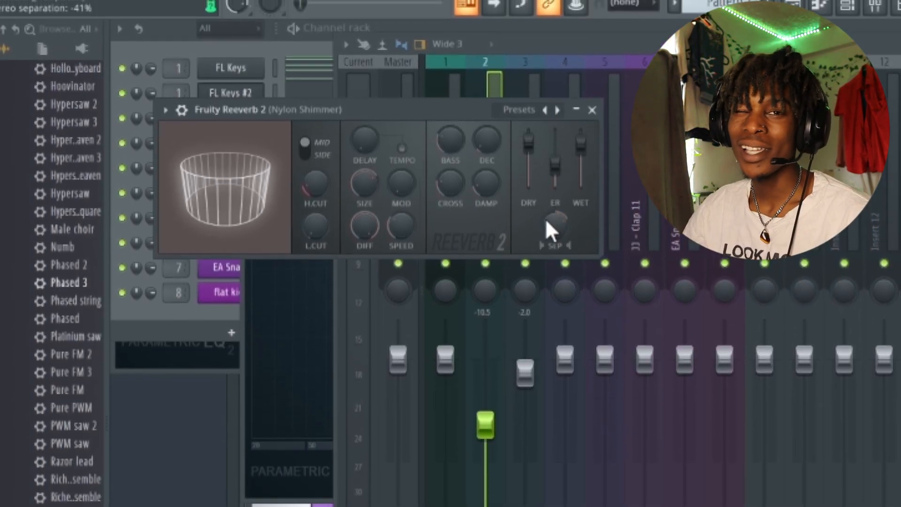
# - Add Fruity Chorus to the Nylon Shimmer mixer track and set its depth to 1.003 ms
pyautogui.click(899, 122)
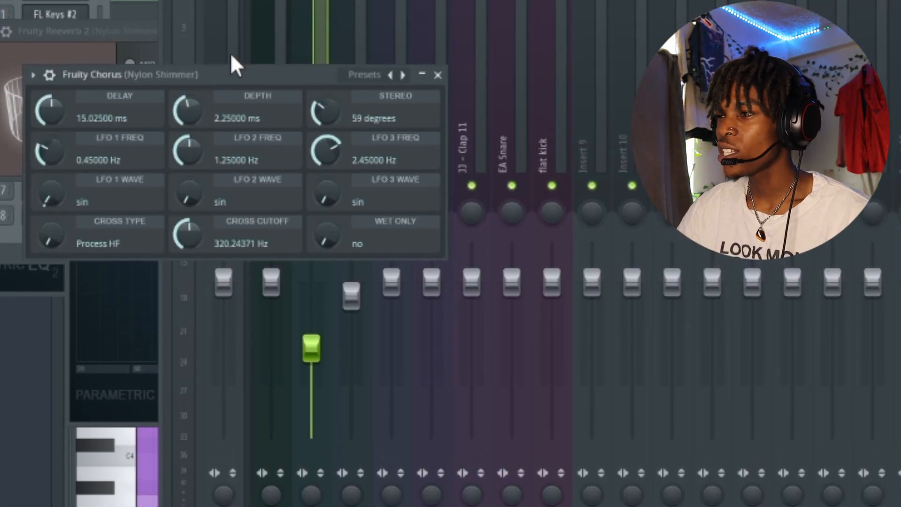
pyautogui.moveTo(188, 103); pyautogui.dragTo(189, 107)
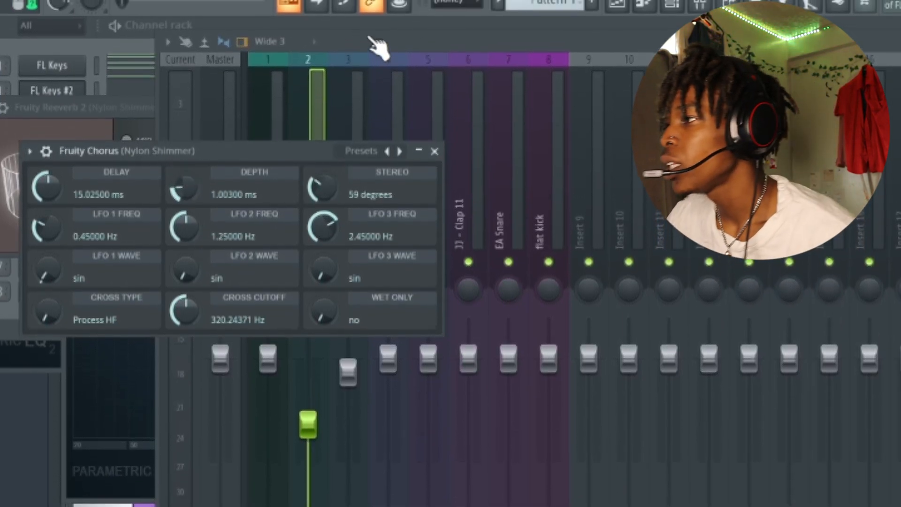
pyautogui.moveTo(370, 33); pyautogui.dragTo(569, 209)
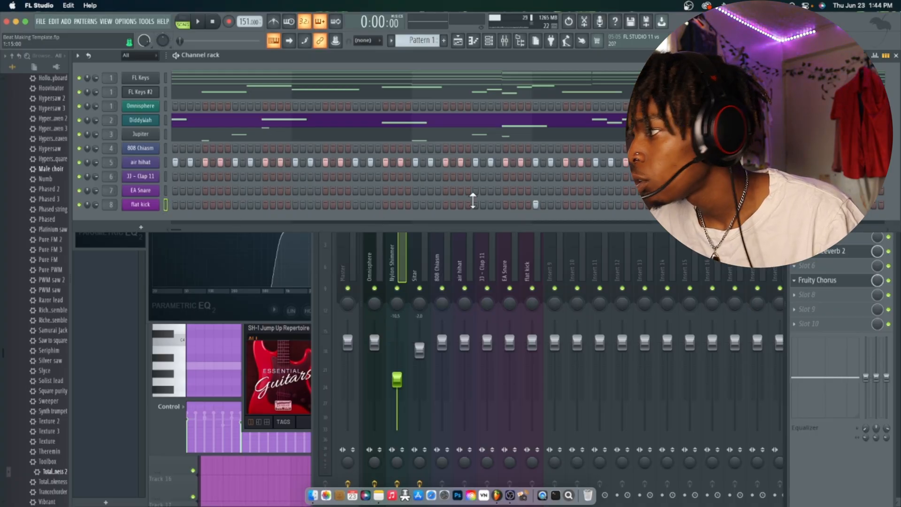
# - Cut the air hihat channel's steps from the pattern
pyautogui.rightClick(141, 162)
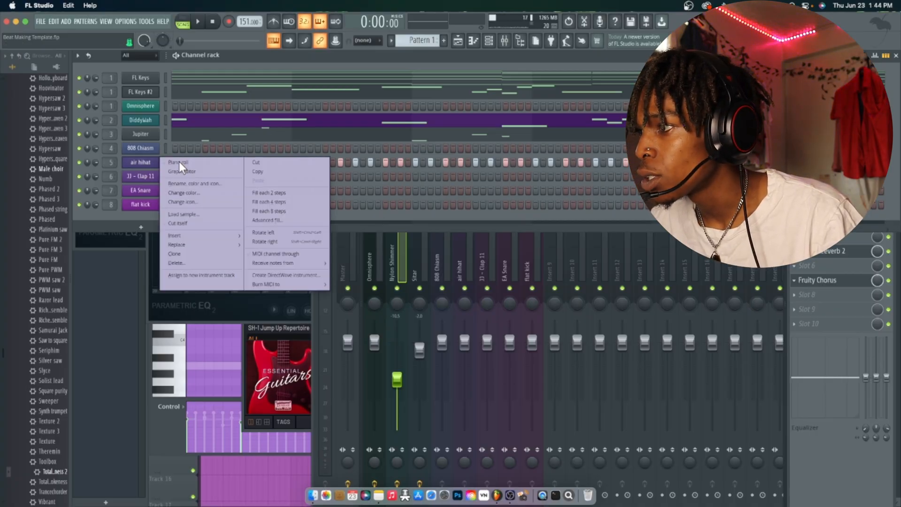
pyautogui.click(257, 162)
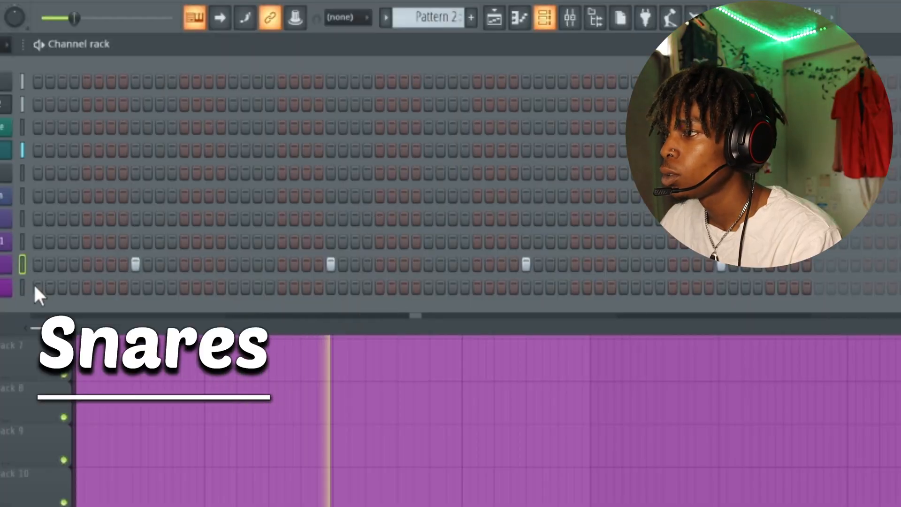
# - Program kick hits for the flat kick channel in Pattern 2
pyautogui.click(428, 286)
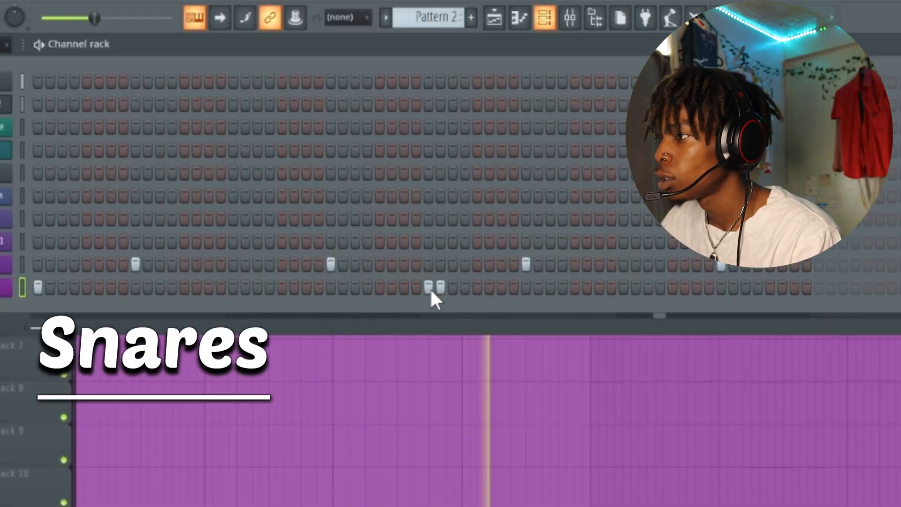
pyautogui.click(63, 287)
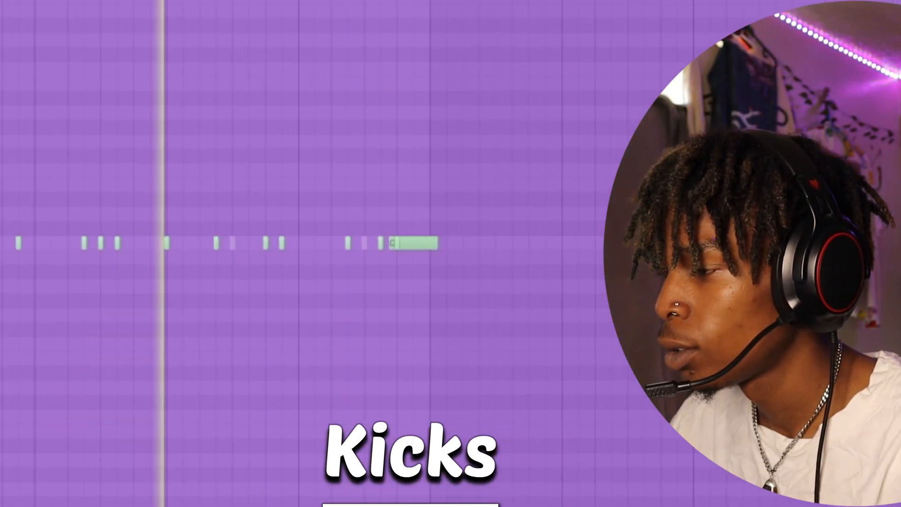
pyautogui.moveTo(467, 243); pyautogui.dragTo(445, 265)
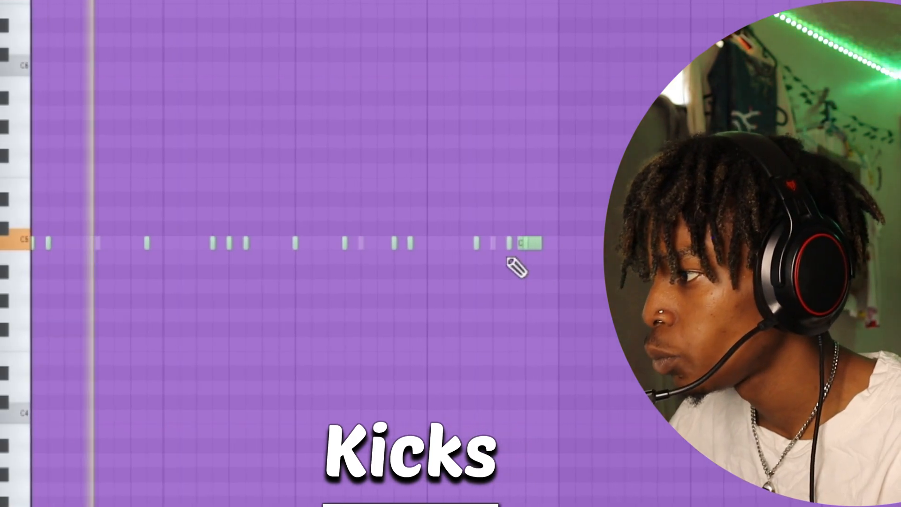